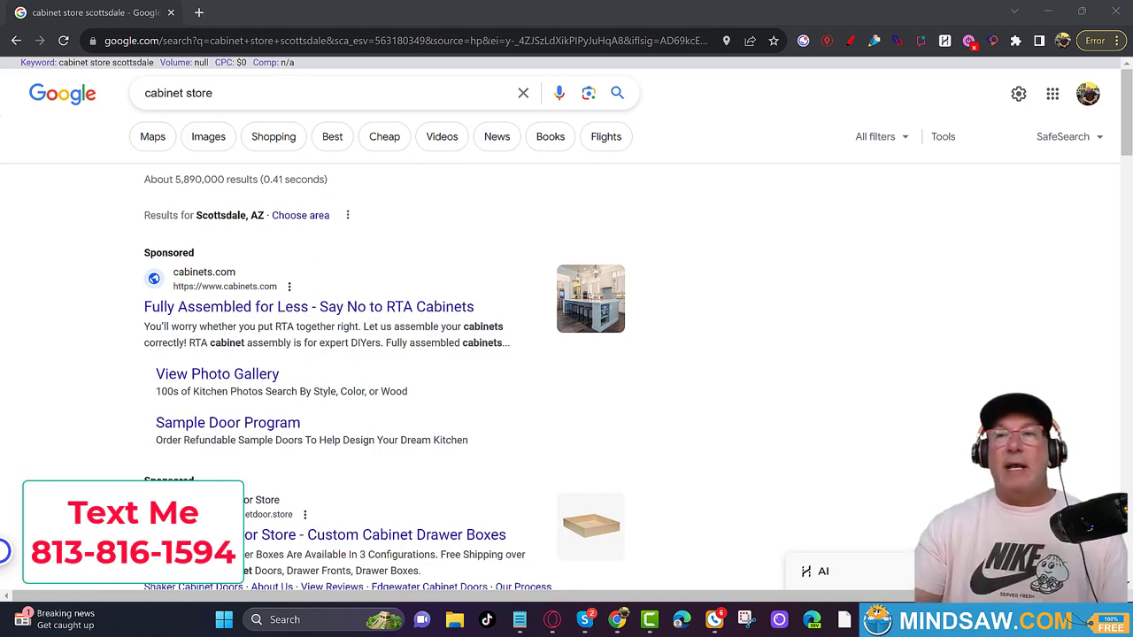
# Scroll through the cabinet store search results for Scottsdale, AZ.
pyautogui.moveTo(1127, 150); pyautogui.dragTo(1128, 254)
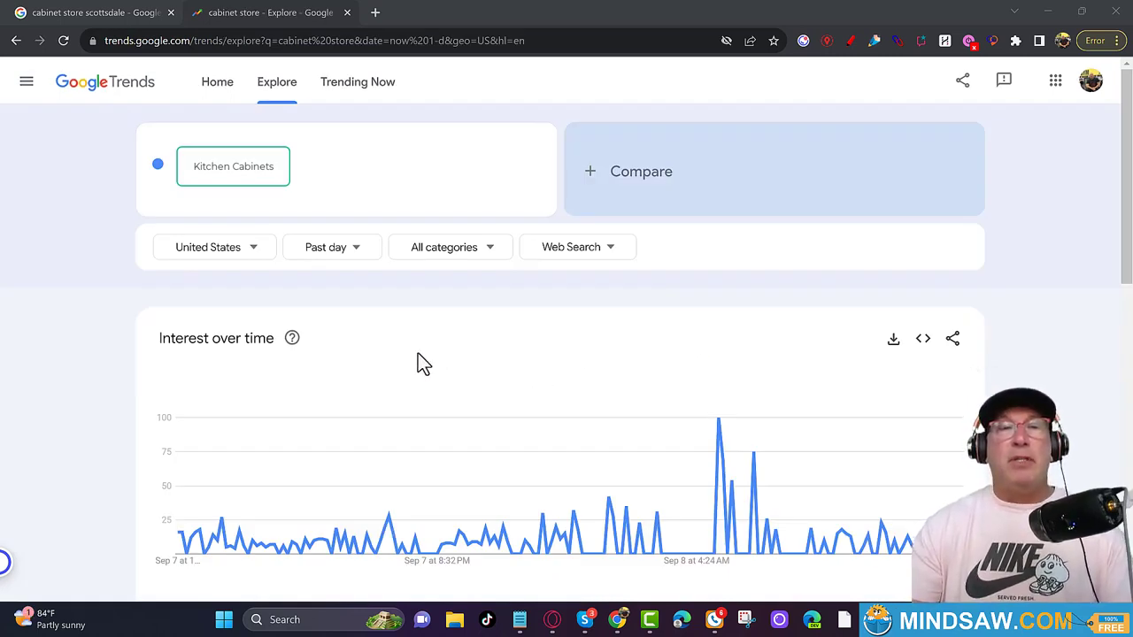
# Limit the kitchen cabinets trend to the past 90 days.
pyautogui.click(361, 259)
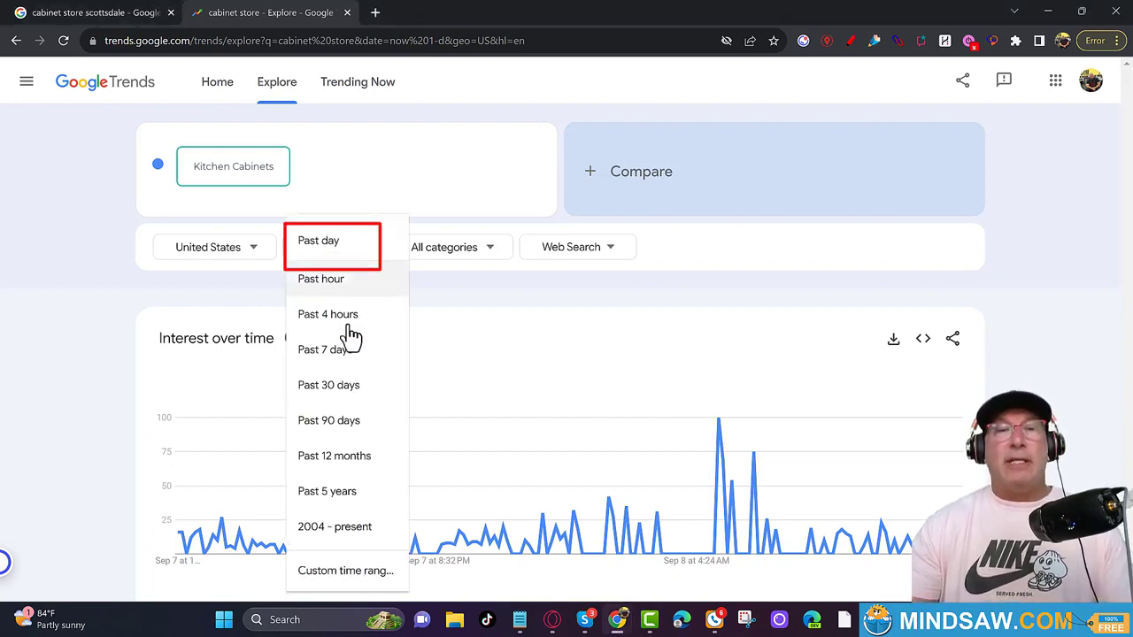
pyautogui.click(335, 432)
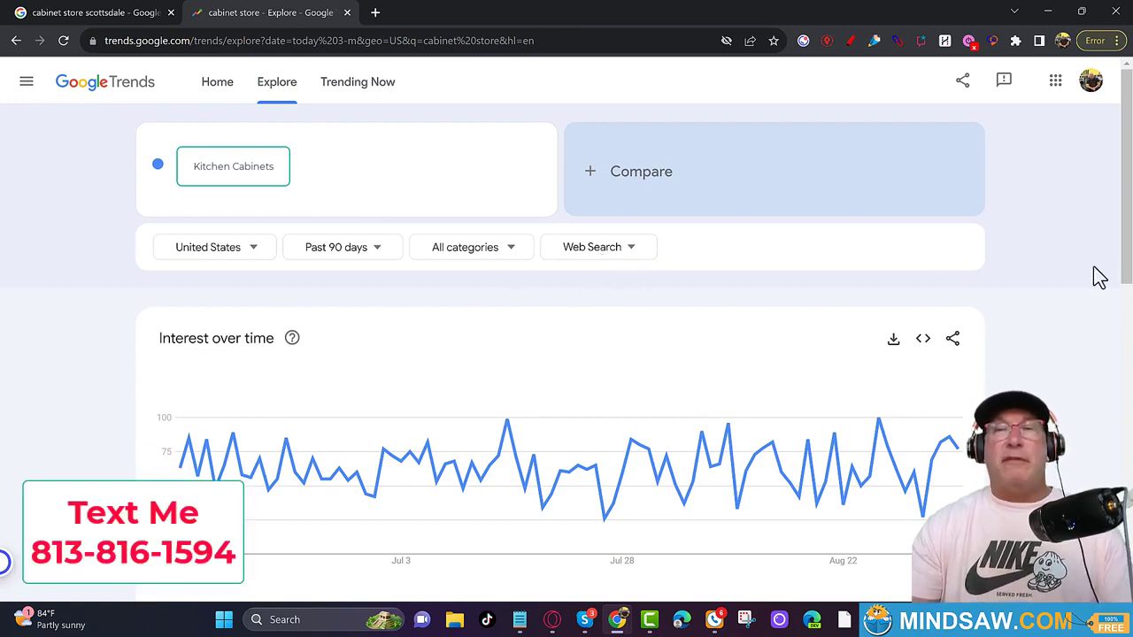
pyautogui.moveTo(1124, 251); pyautogui.dragTo(1127, 453)
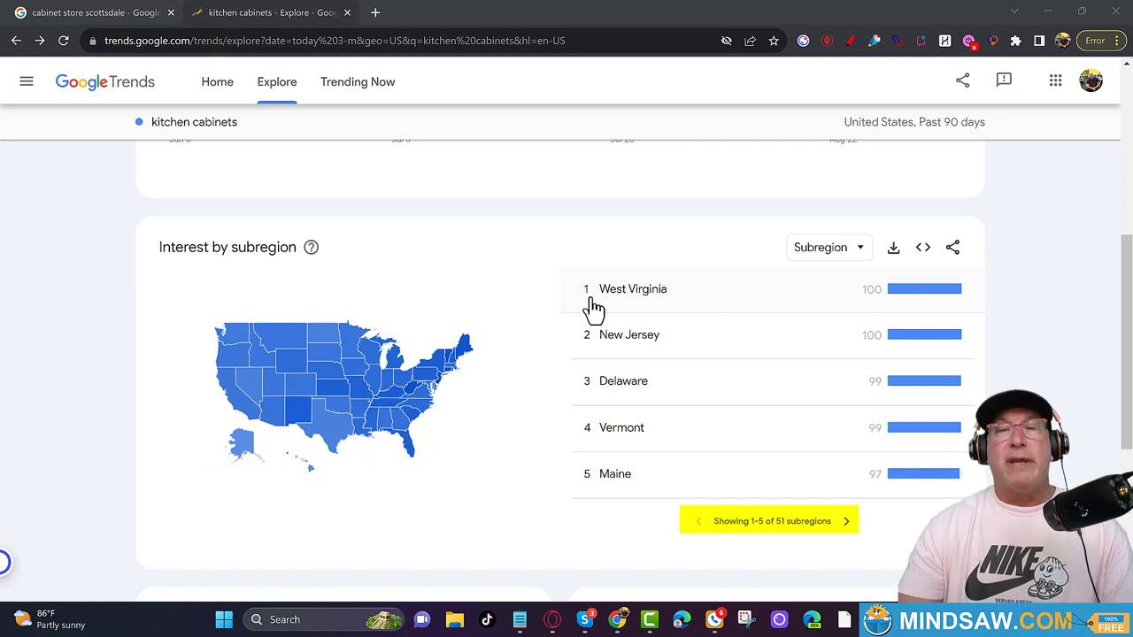
# Page through Interest by subregion to Arizona (ranked 35th) and open its data.
pyautogui.click(846, 524)
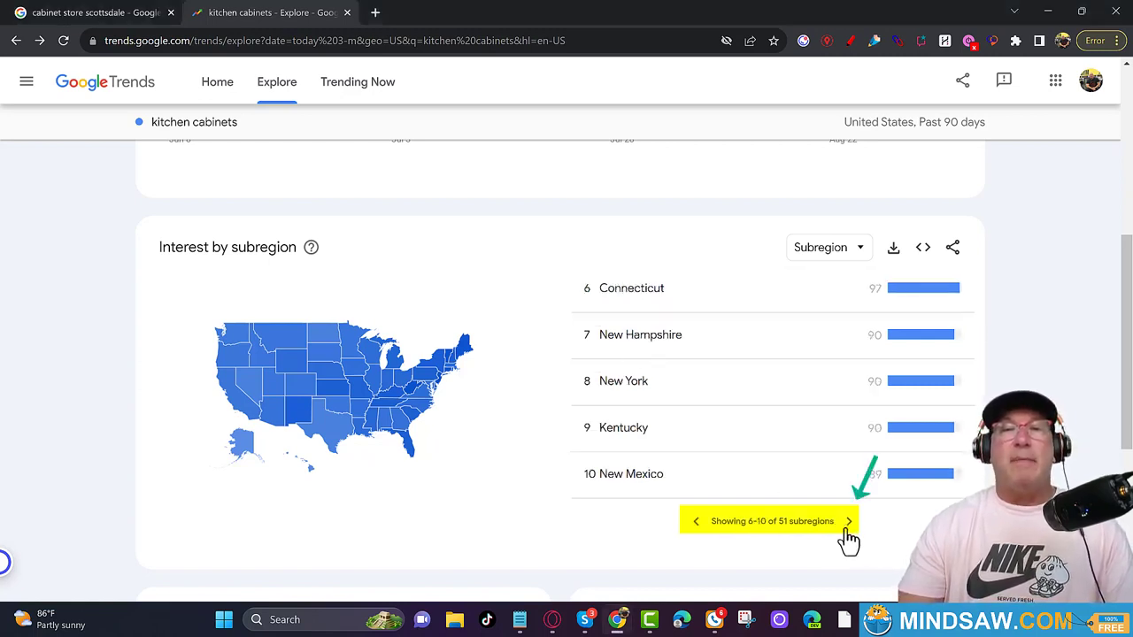
pyautogui.click(847, 524)
pyautogui.click(846, 524)
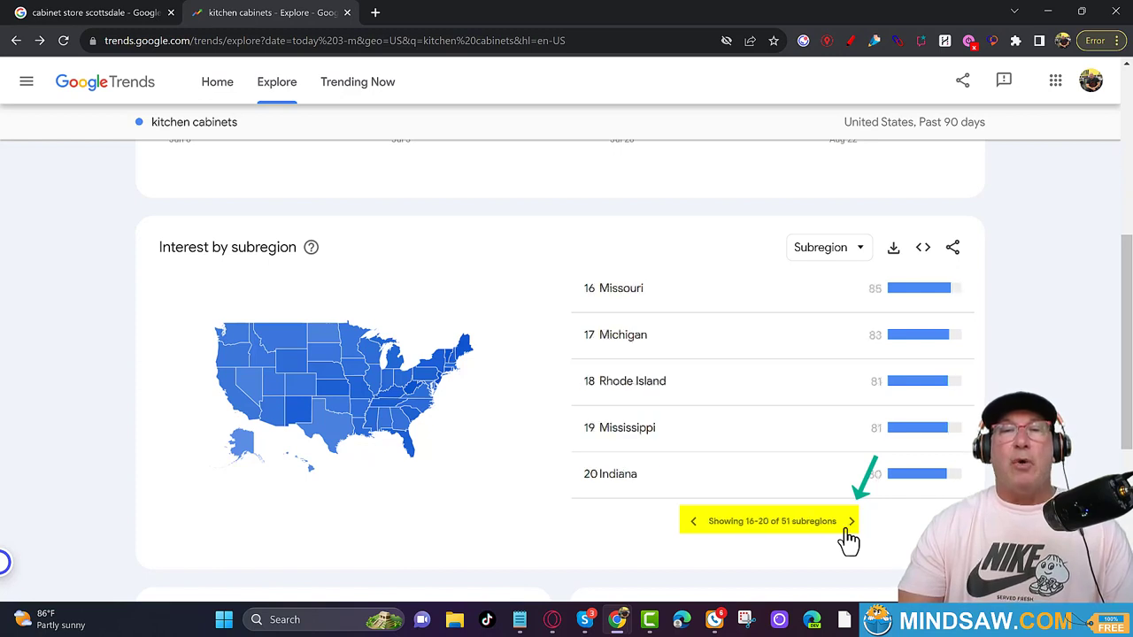
pyautogui.click(847, 528)
pyautogui.click(847, 528)
pyautogui.click(846, 527)
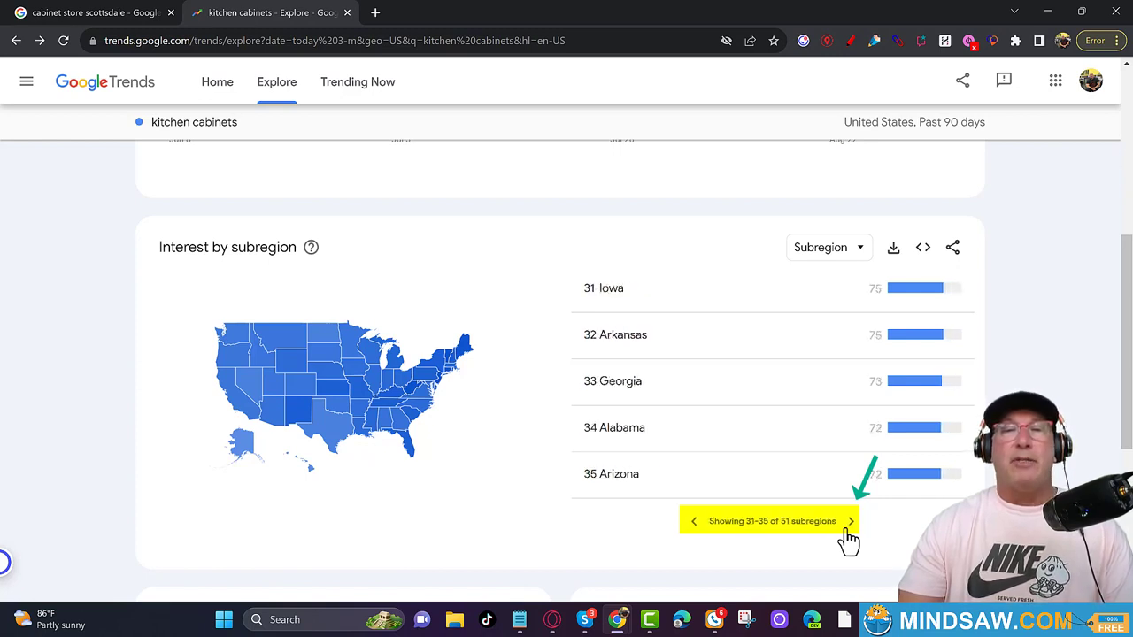
pyautogui.click(610, 478)
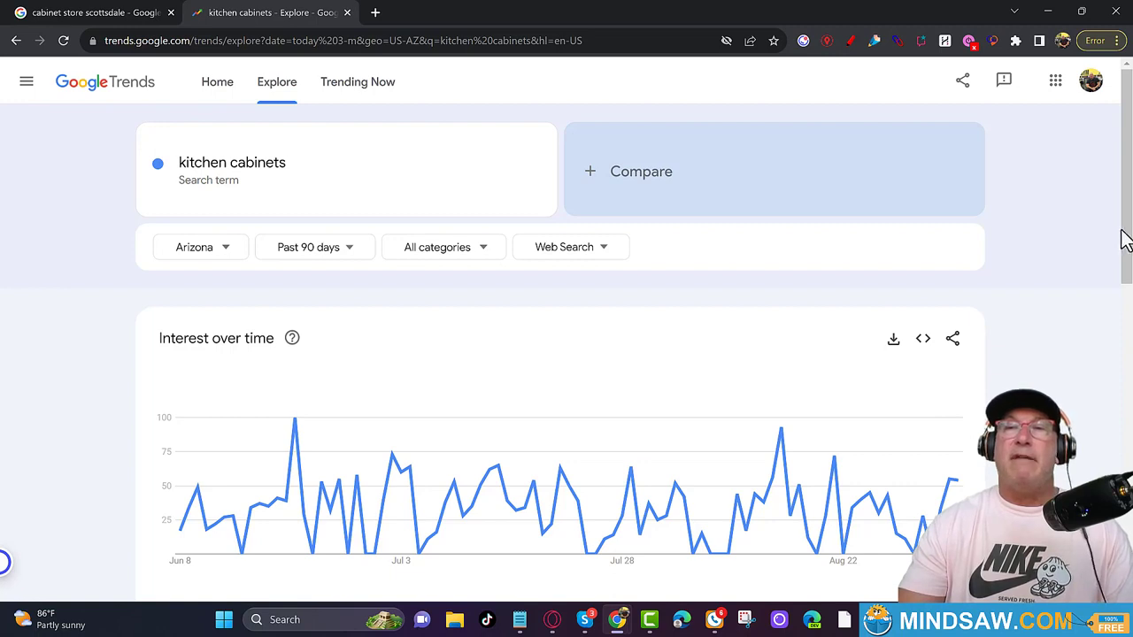
# Select the Phoenix AZ metro and scroll down to its related topics.
pyautogui.moveTo(1124, 239); pyautogui.dragTo(1106, 411)
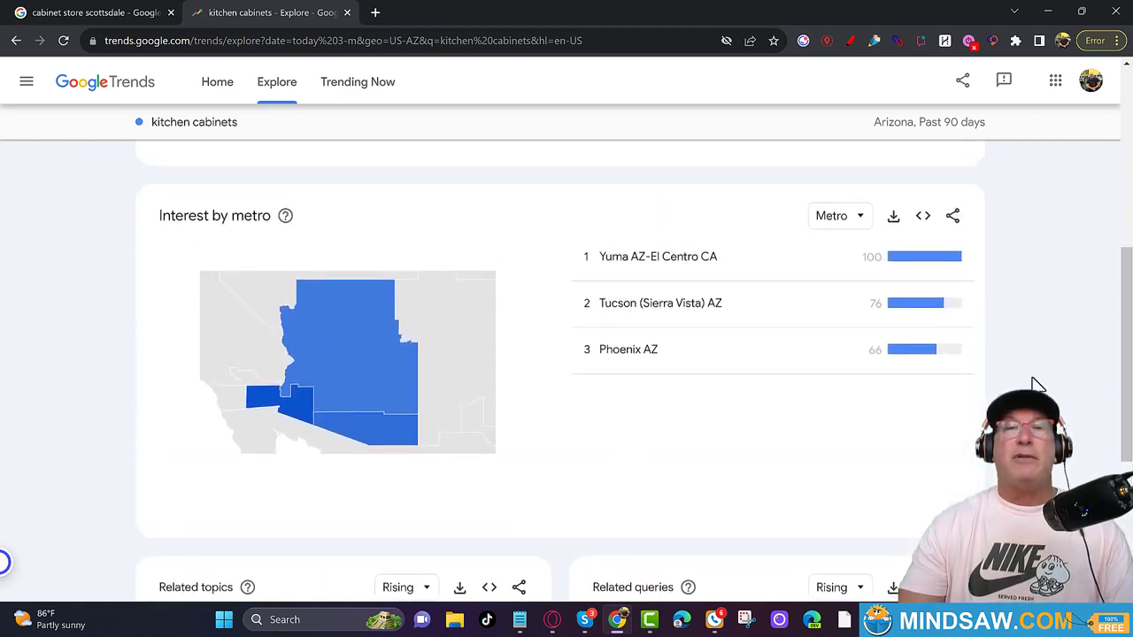
pyautogui.click(631, 354)
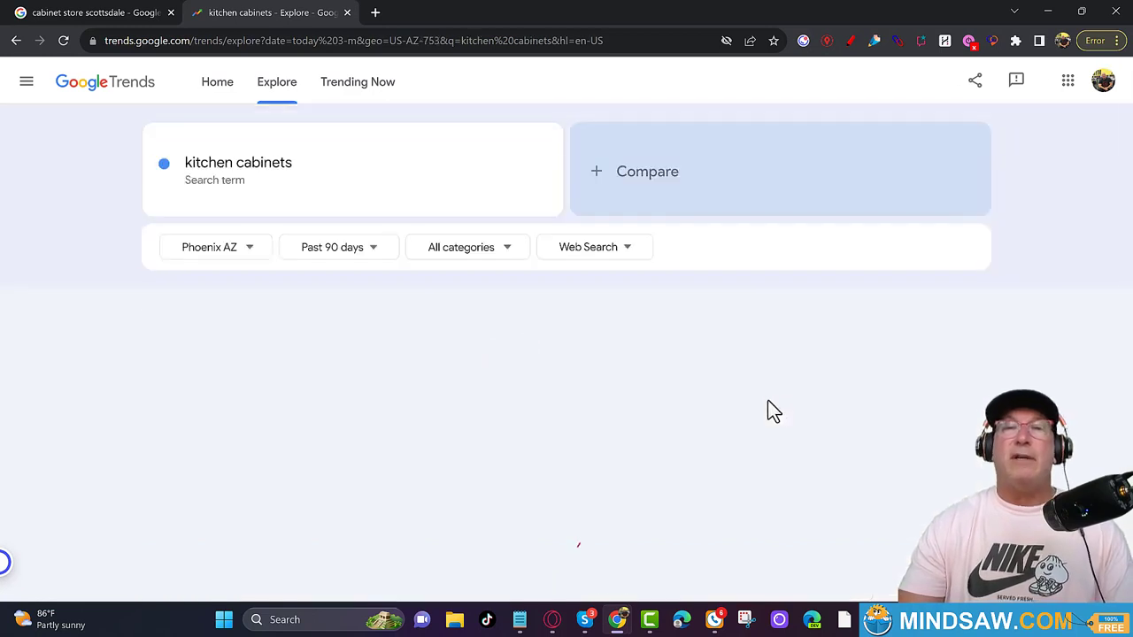
pyautogui.moveTo(1126, 286); pyautogui.dragTo(1097, 445)
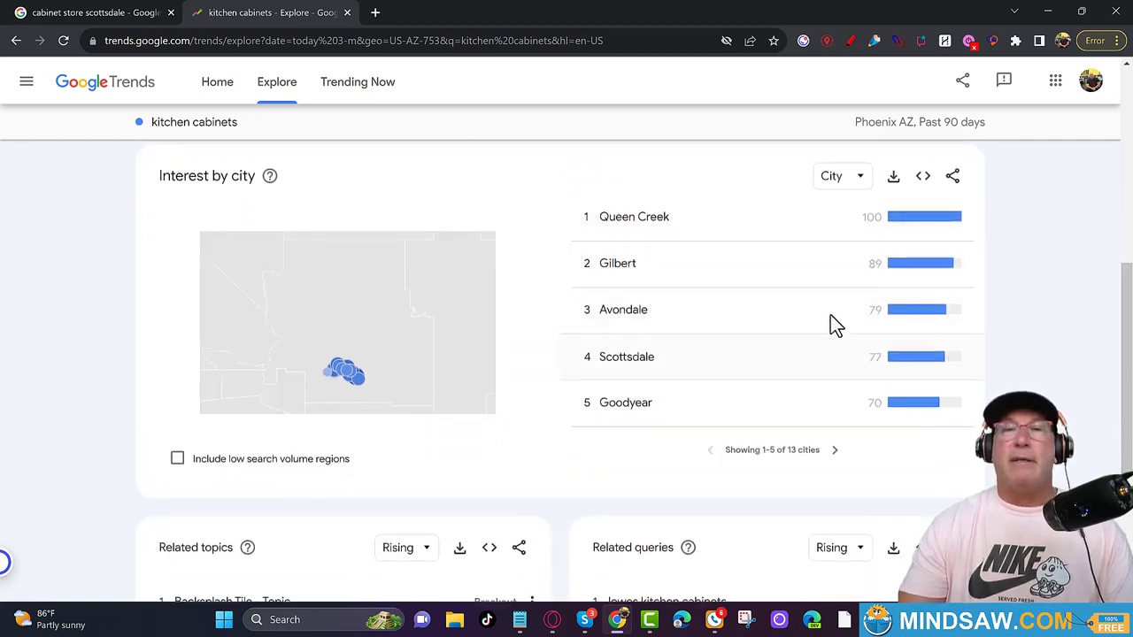
pyautogui.moveTo(1126, 347); pyautogui.dragTo(1116, 448)
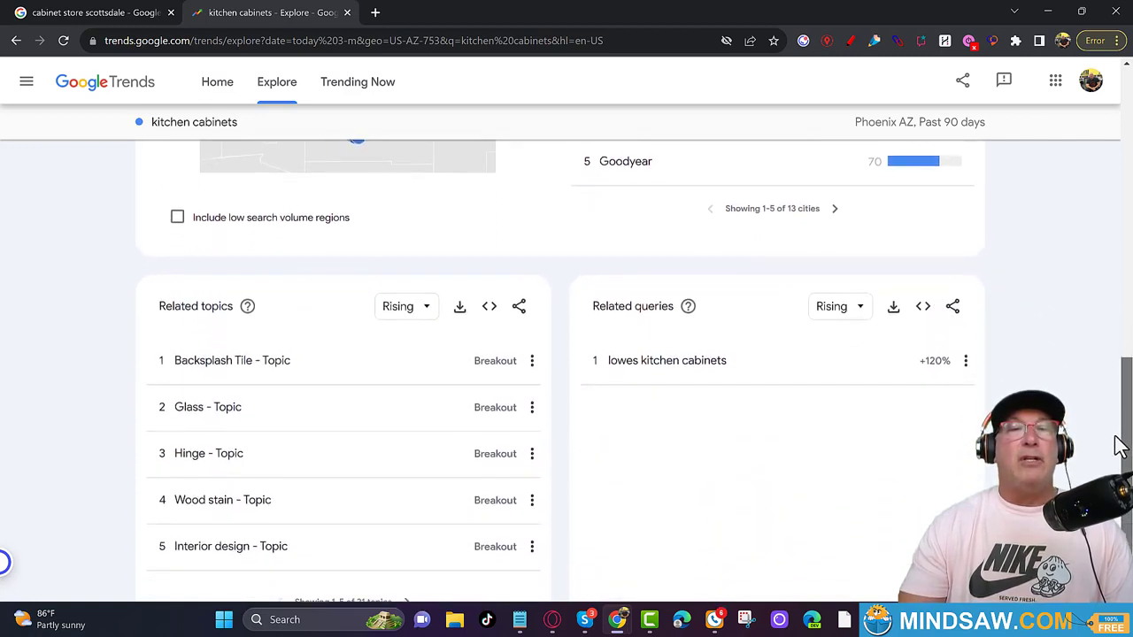
# Switch Related topics from Rising to Top, then explore the Kitchen cabinet topic.
pyautogui.click(425, 315)
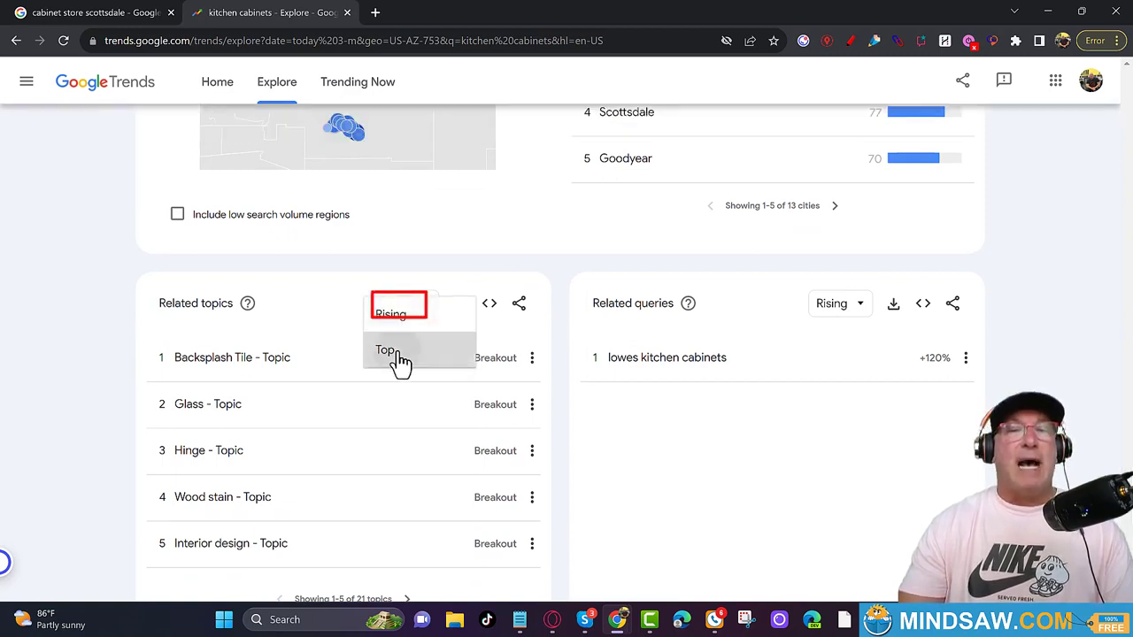
pyautogui.click(390, 352)
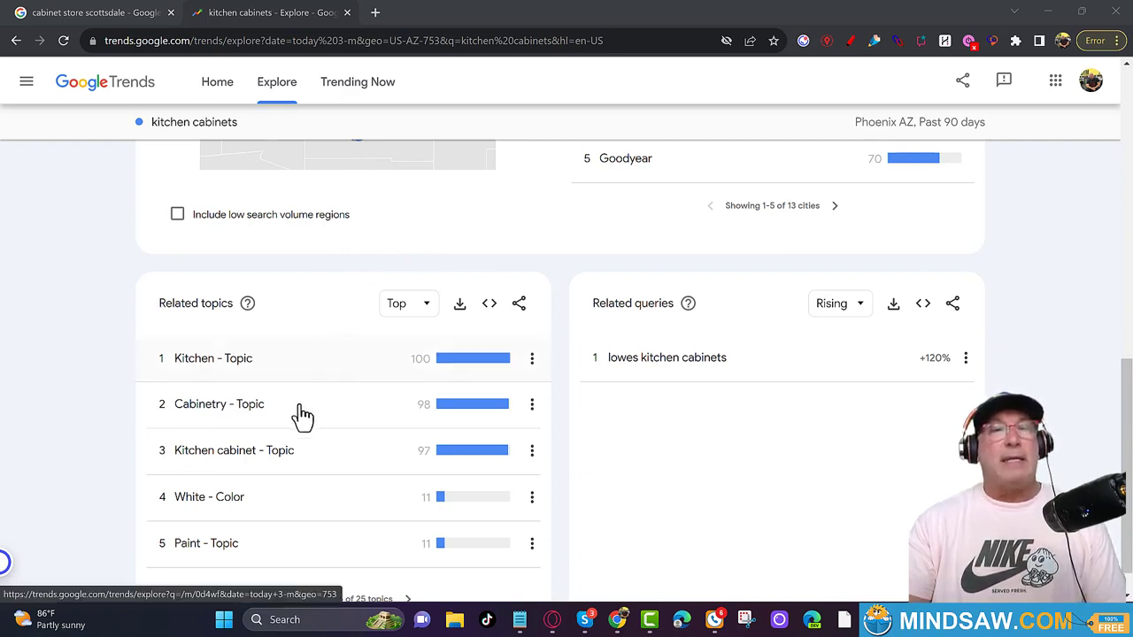
pyautogui.click(241, 464)
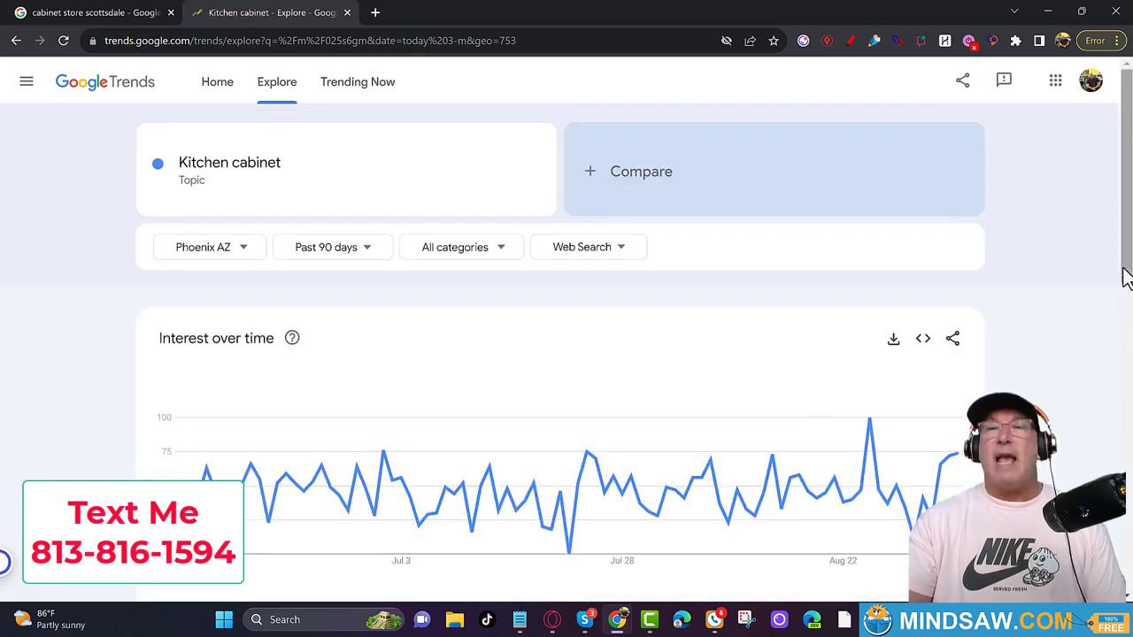
# Scroll down to Kitchen cabinet's Related topics and Related queries cards.
pyautogui.moveTo(1125, 278); pyautogui.dragTo(1122, 330)
pyautogui.scroll(-4, 1117, 354)
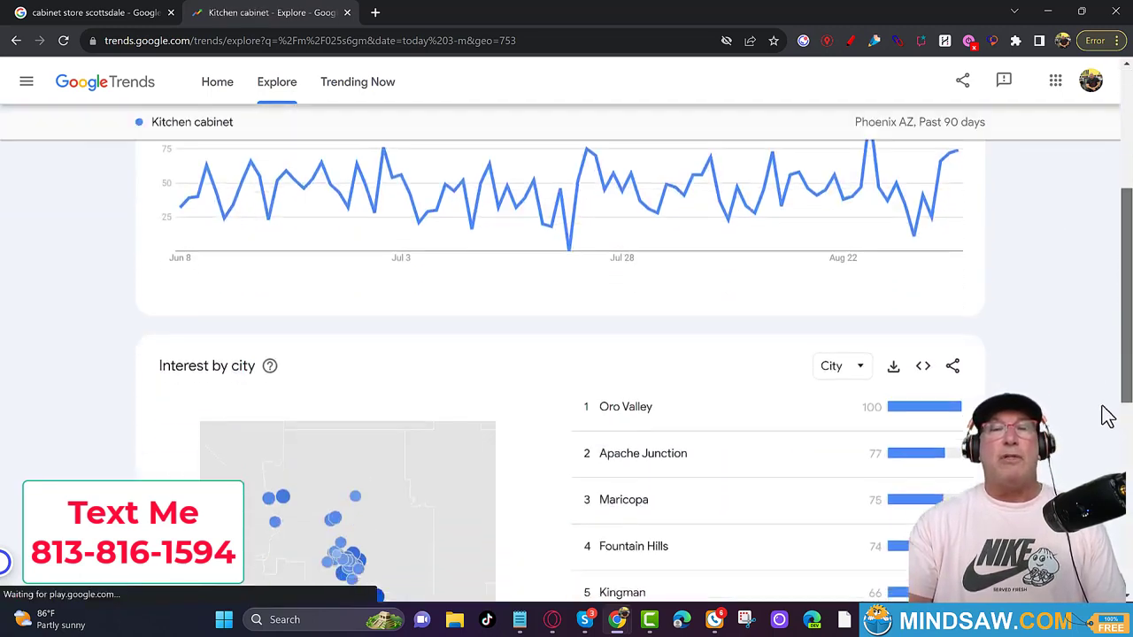
pyautogui.scroll(-3, 1098, 453)
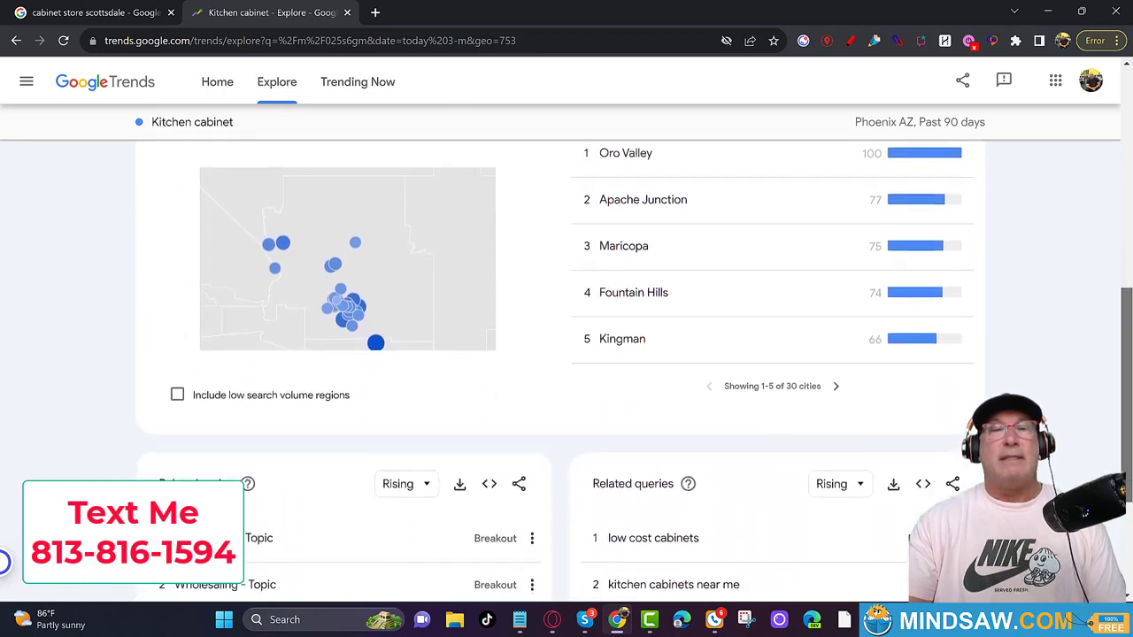
pyautogui.scroll(-2, 566, 354)
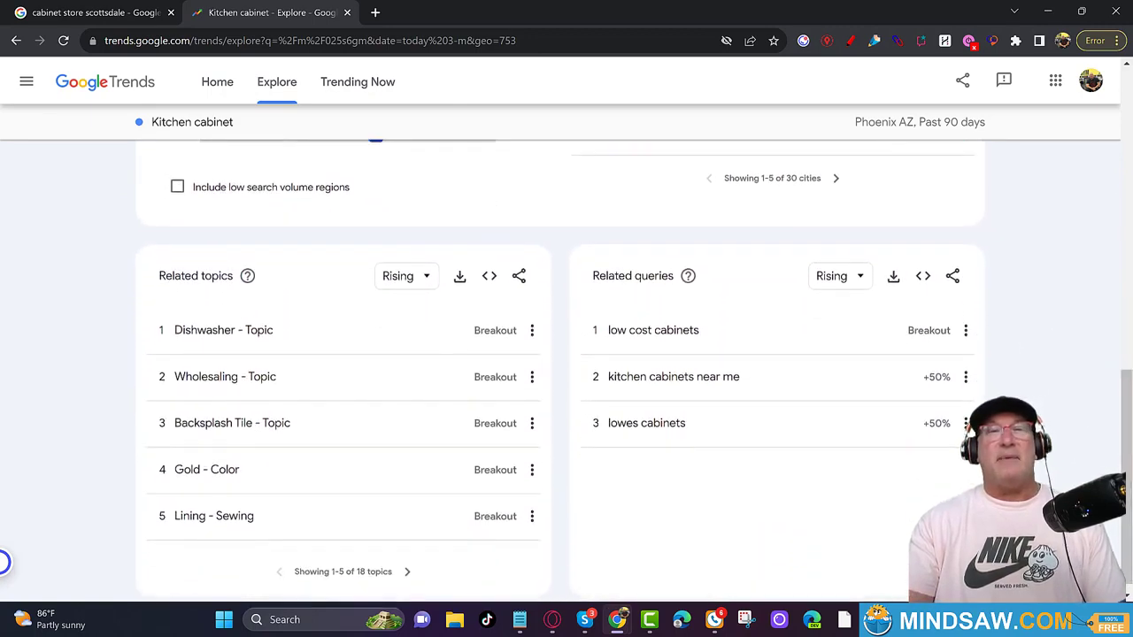
# Rank Kitchen cabinet's related topics by Top, showing Cabinetry 100, Kitchen 54, White 11.
pyautogui.click(428, 282)
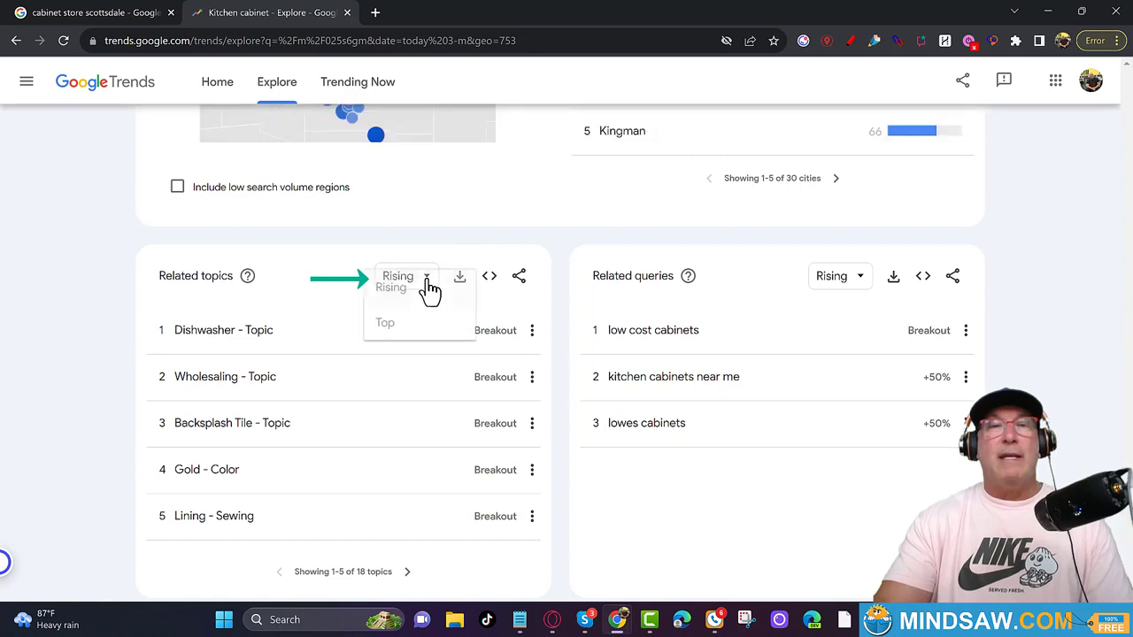
pyautogui.click(389, 323)
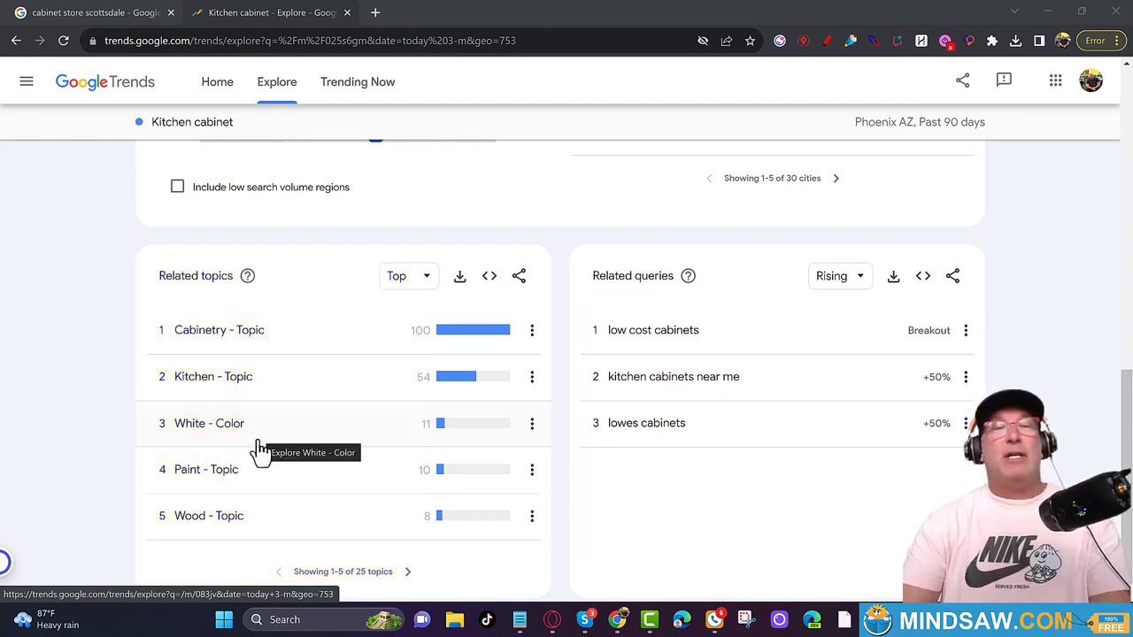
# Download the related topics CSV to the Desktop as relatedEntities (1).csv.
pyautogui.click(461, 279)
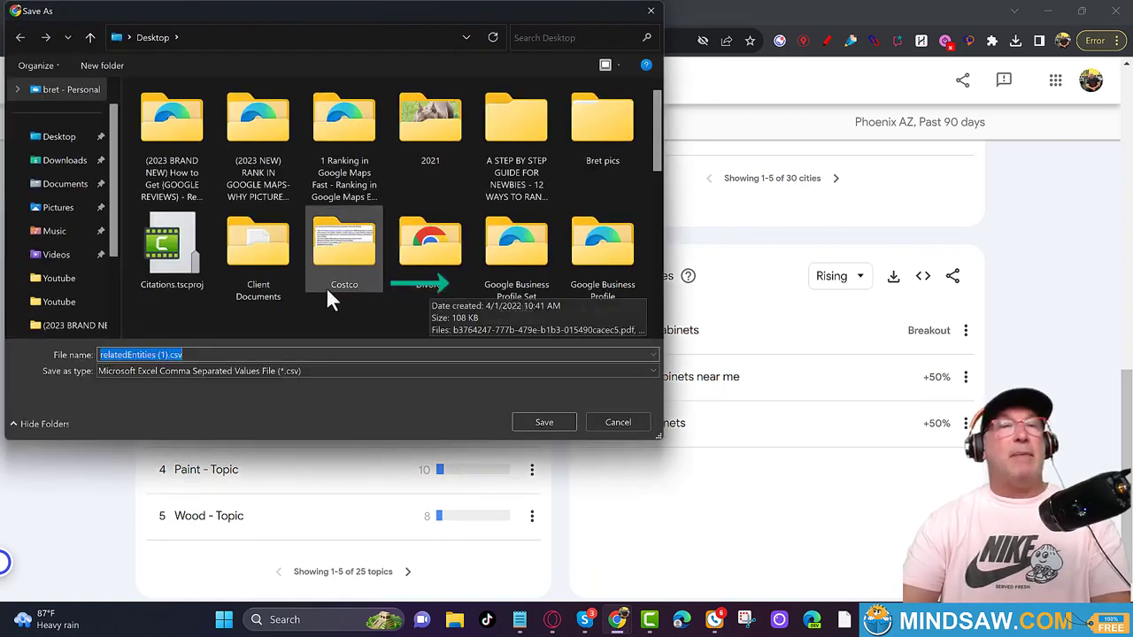
pyautogui.click(58, 139)
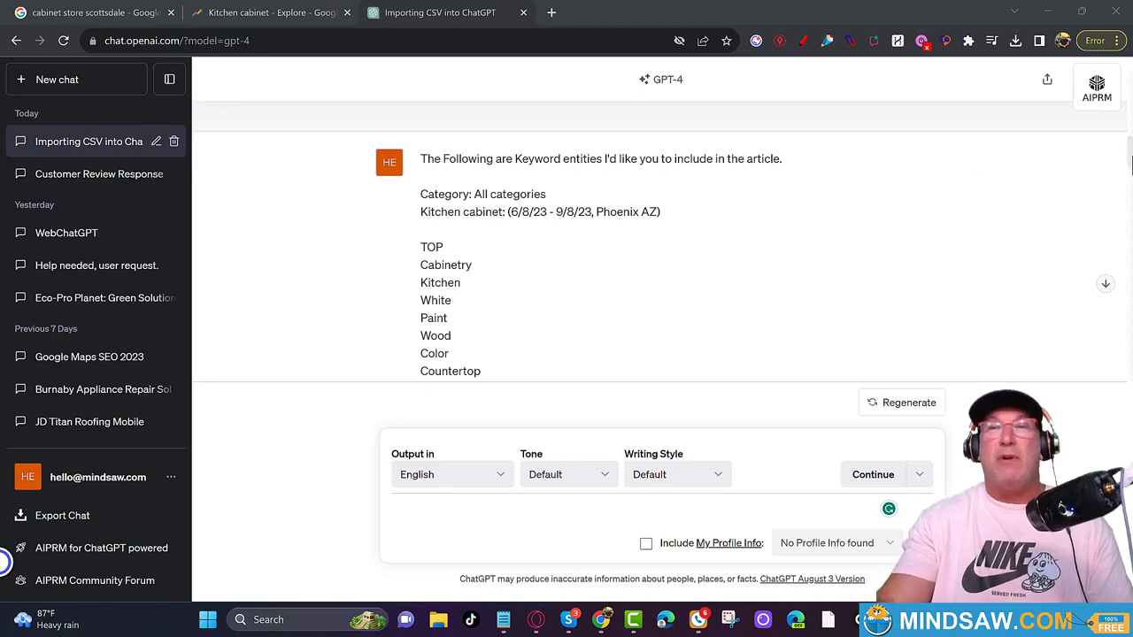
pyautogui.moveTo(1129, 165)
pyautogui.mouseDown()
pyautogui.moveTo(1129, 247)
pyautogui.moveTo(1130, 122)
pyautogui.moveTo(1131, 168)
pyautogui.mouseUp()
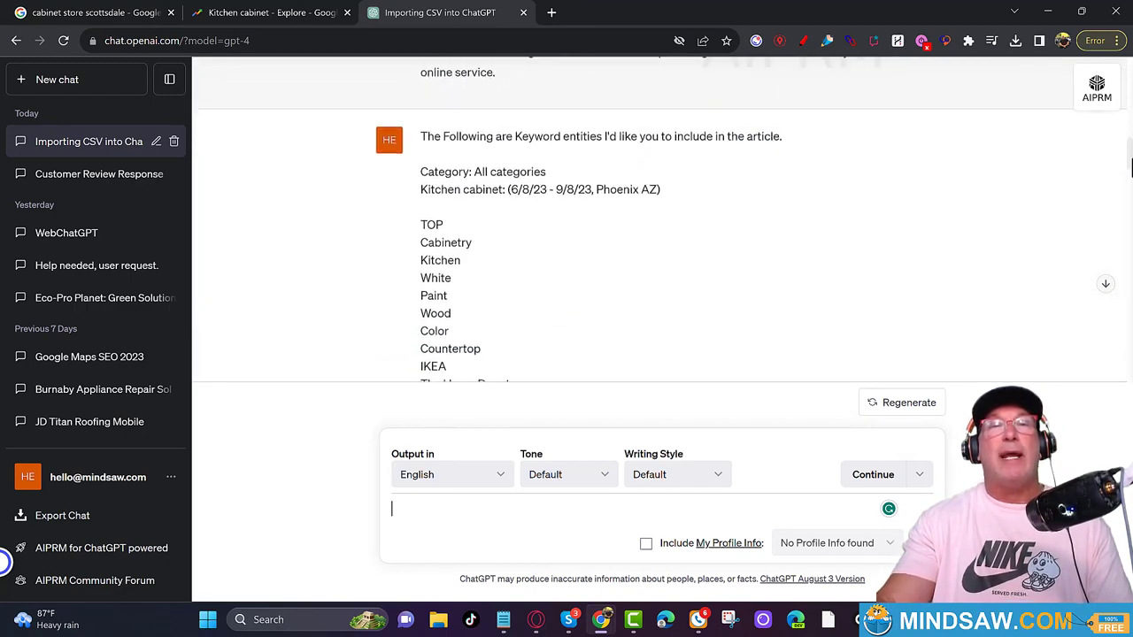
pyautogui.moveTo(1131, 168); pyautogui.dragTo(1131, 174)
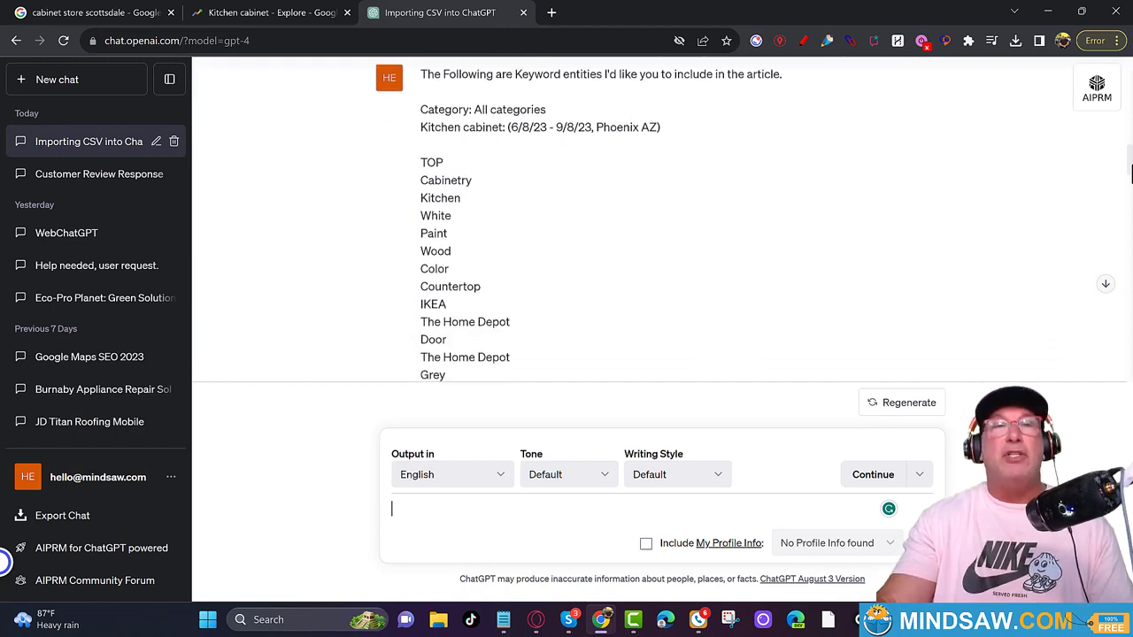
pyautogui.moveTo(1131, 175)
pyautogui.mouseDown()
pyautogui.moveTo(1131, 253)
pyautogui.moveTo(1131, 160)
pyautogui.mouseUp()
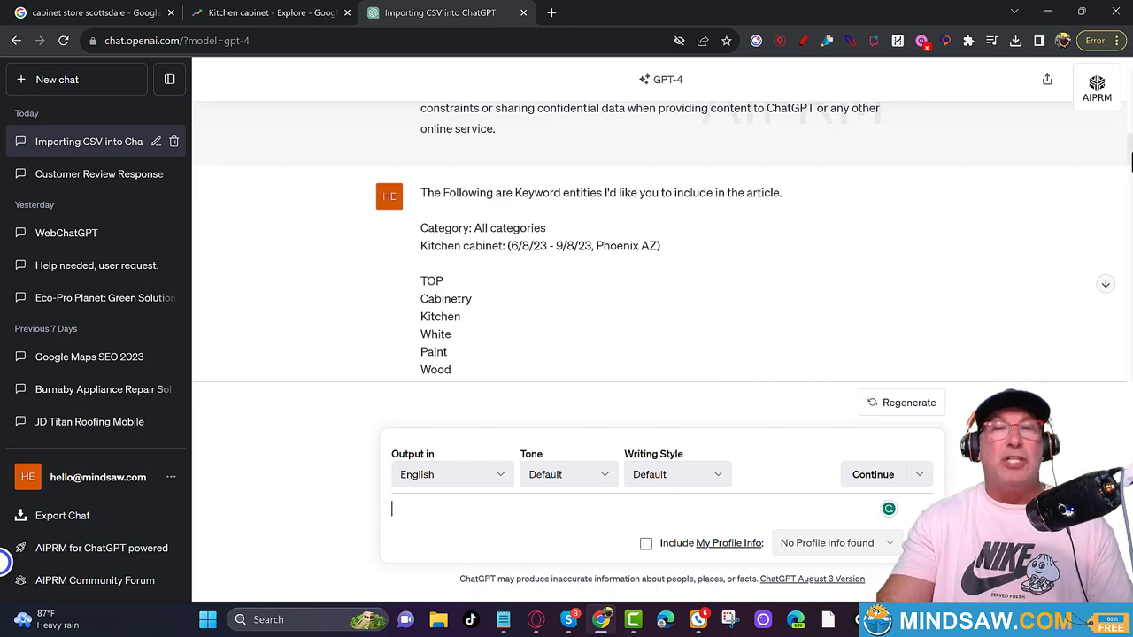
pyautogui.moveTo(1130, 159); pyautogui.dragTo(1129, 276)
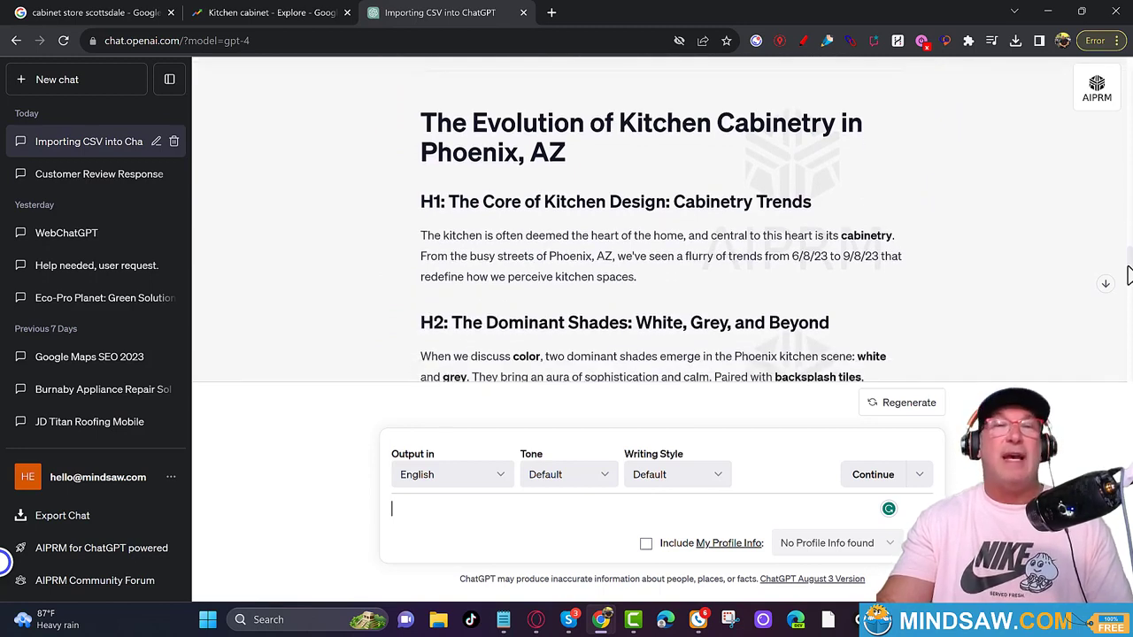
# Scroll the chat down to the article's Material Matters: Wood, Paint, and Finish section.
pyautogui.moveTo(1128, 275); pyautogui.dragTo(1128, 300)
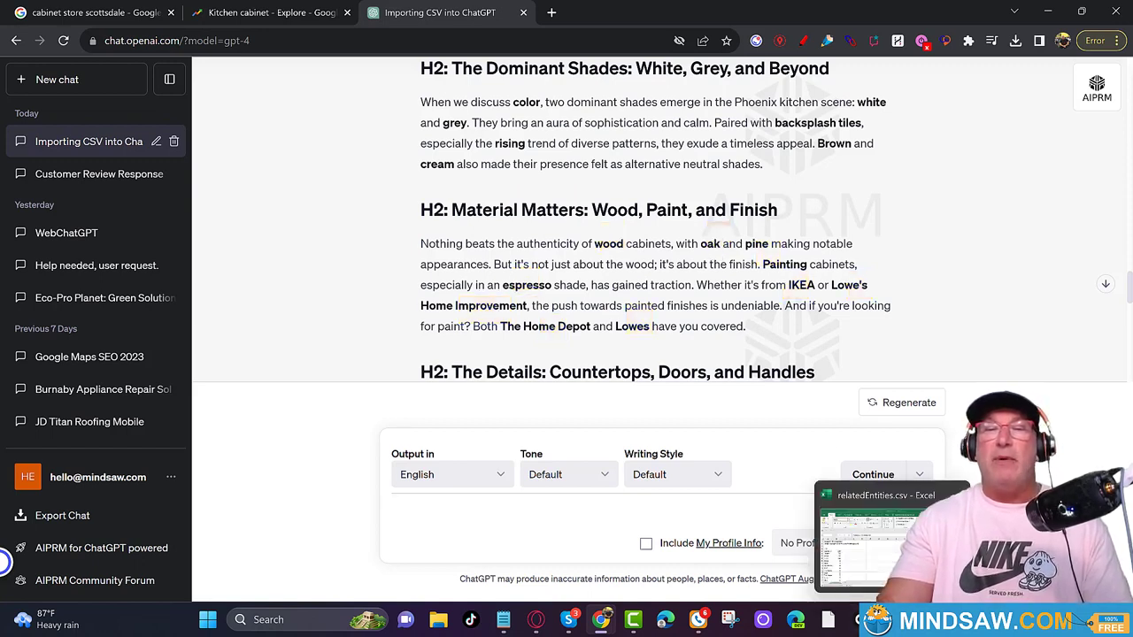
# Bring relatedEntities.csv forward in Excel to review it, then close the workbook.
pyautogui.click(889, 496)
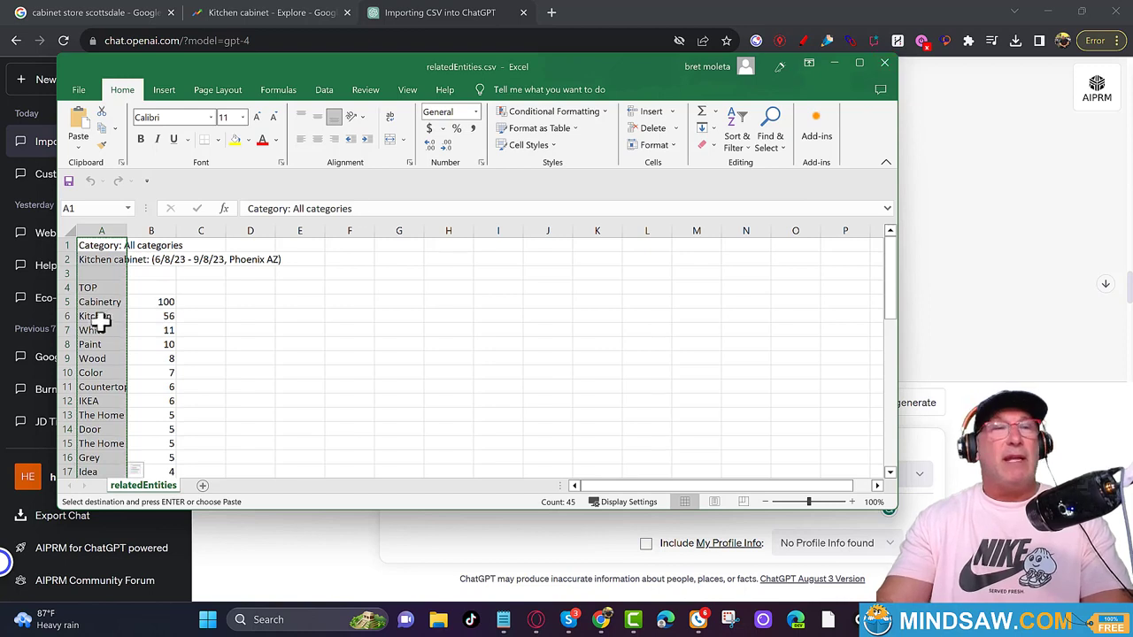
pyautogui.click(885, 64)
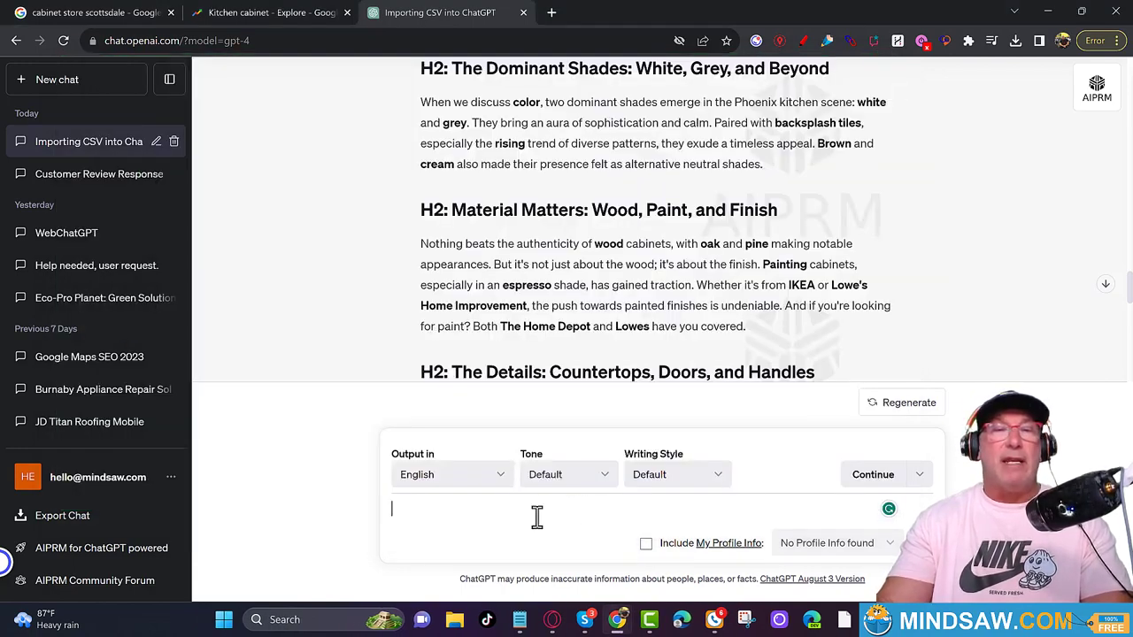
pyautogui.rightClick(536, 516)
pyautogui.click(408, 522)
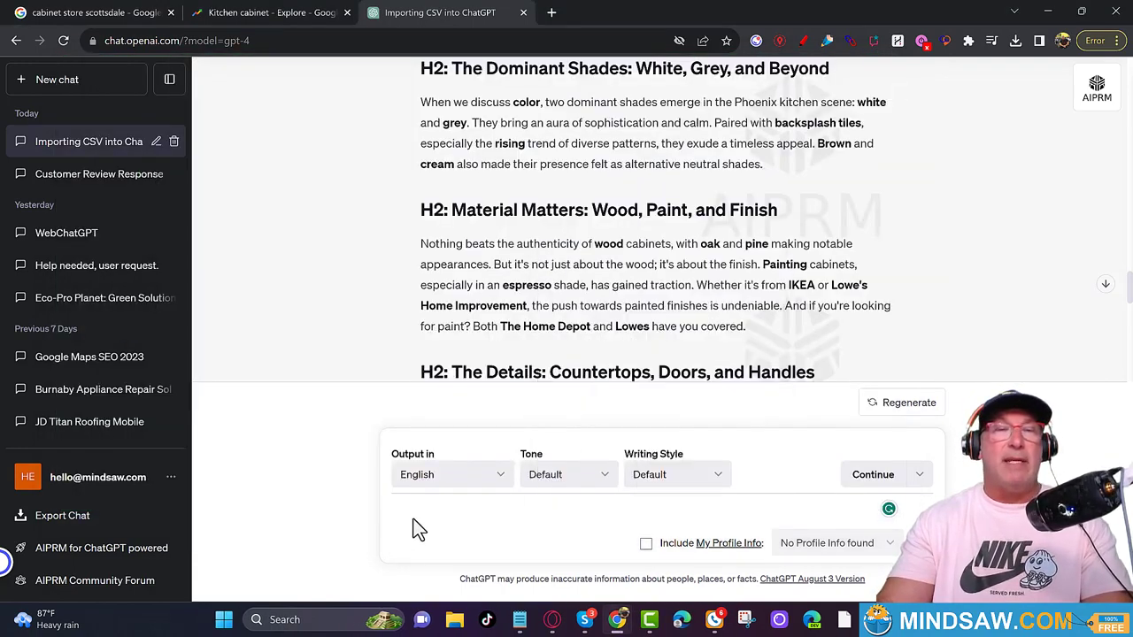